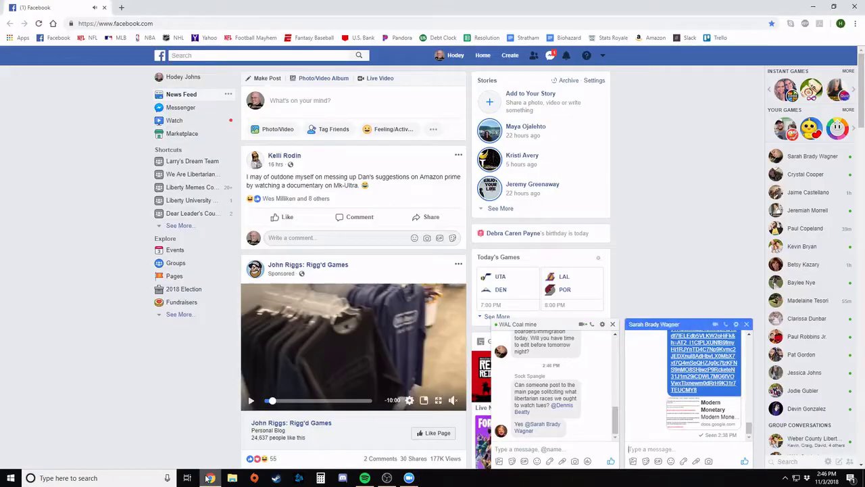
Step: Switch from the browser back to the Zoom call with both hosts on camera
{"action": "left_click", "coordinate": [409, 478]}
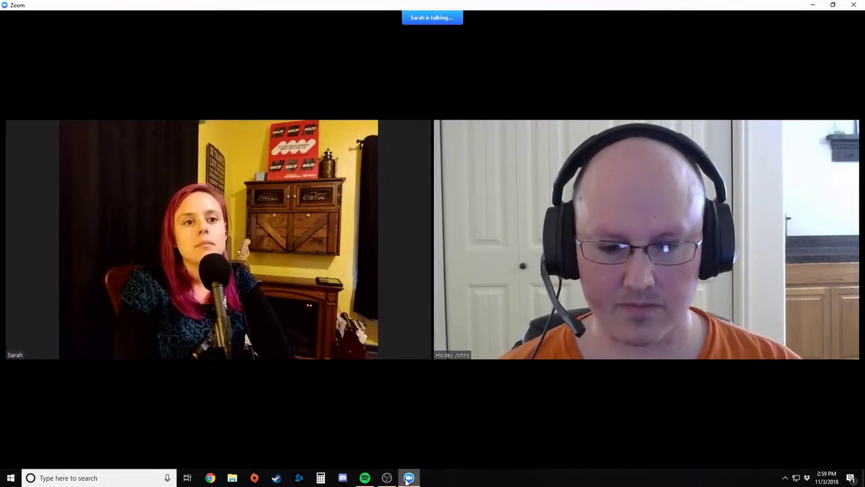
{"action": "mouse_move", "coordinate": [364, 478]}
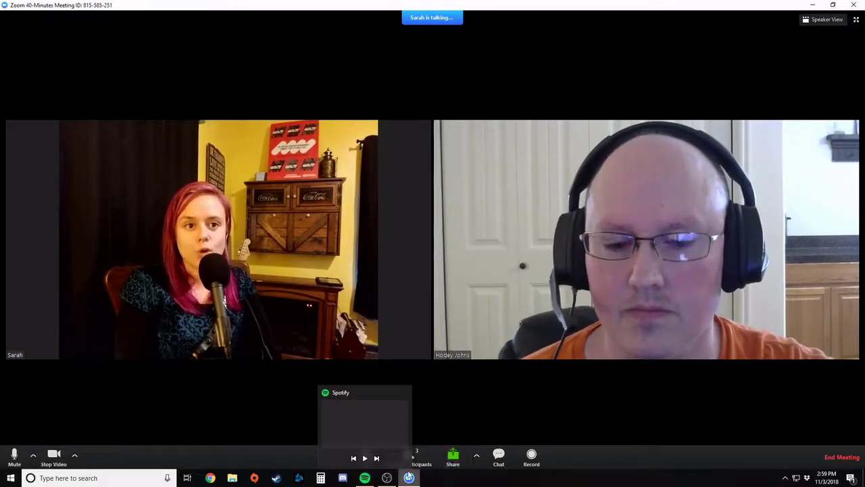
Step: Use the taskbar to refocus the Zoom meeting window with its in-call options
{"action": "right_click", "coordinate": [364, 478]}
{"action": "left_click", "coordinate": [414, 479]}
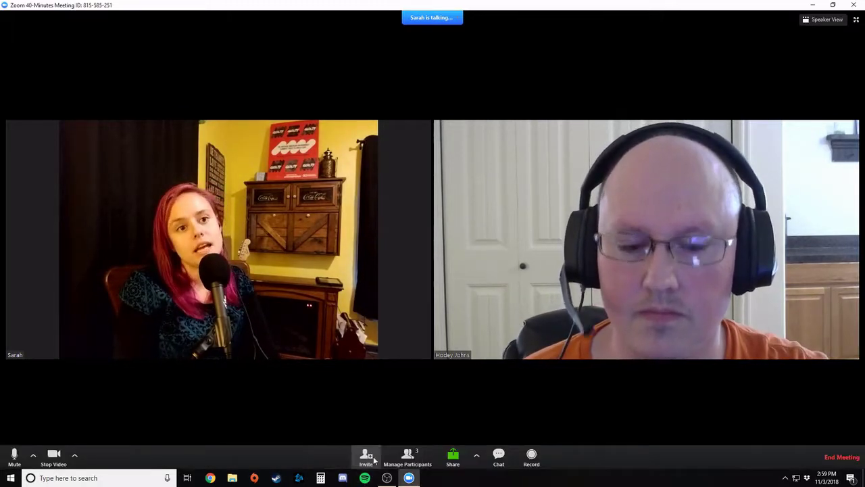